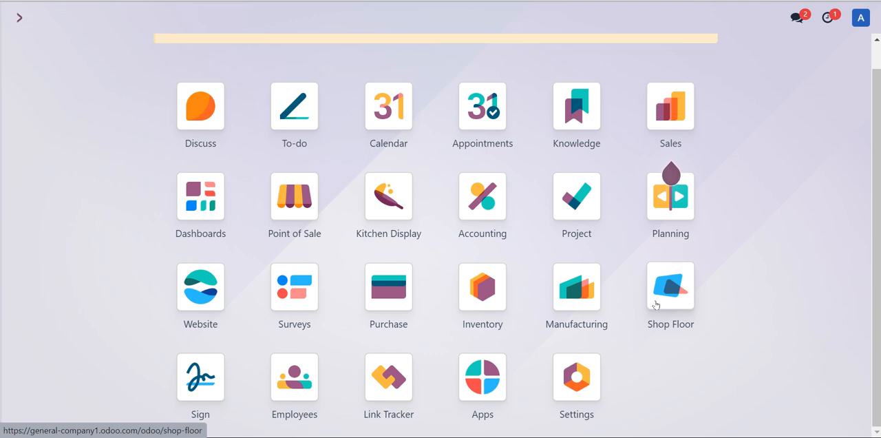
# Check the Shop Floor for orders, removing the Ready or In Progress and MO Ready filters
pyautogui.click(655, 302)
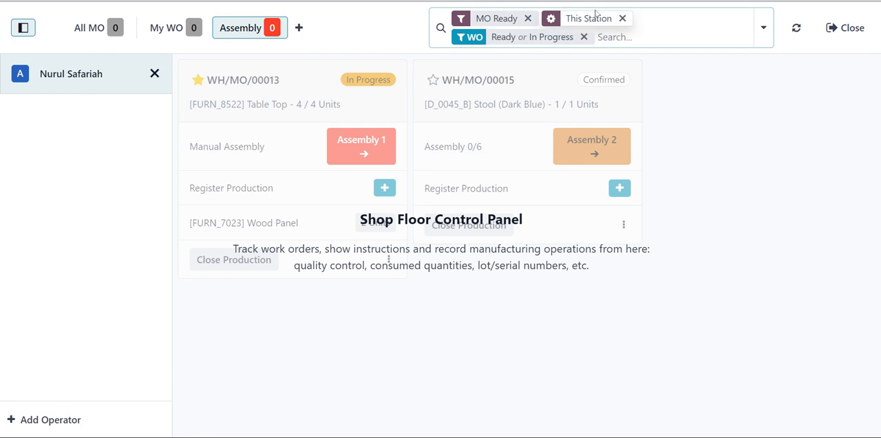
pyautogui.click(584, 37)
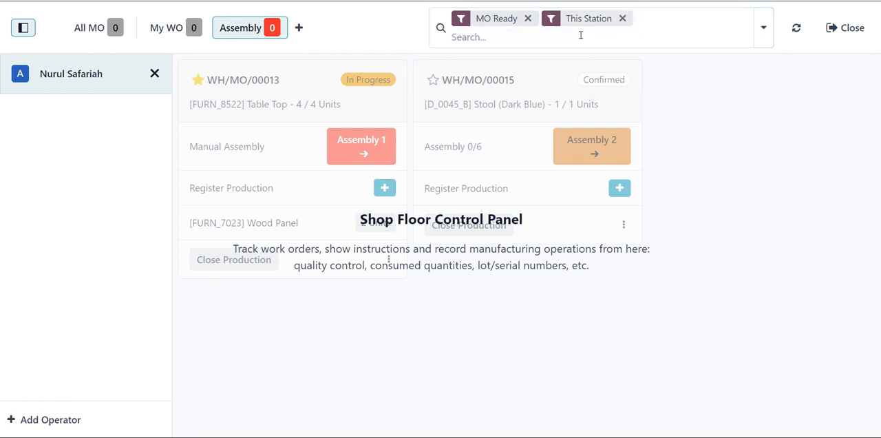
pyautogui.click(529, 19)
pyautogui.click(532, 18)
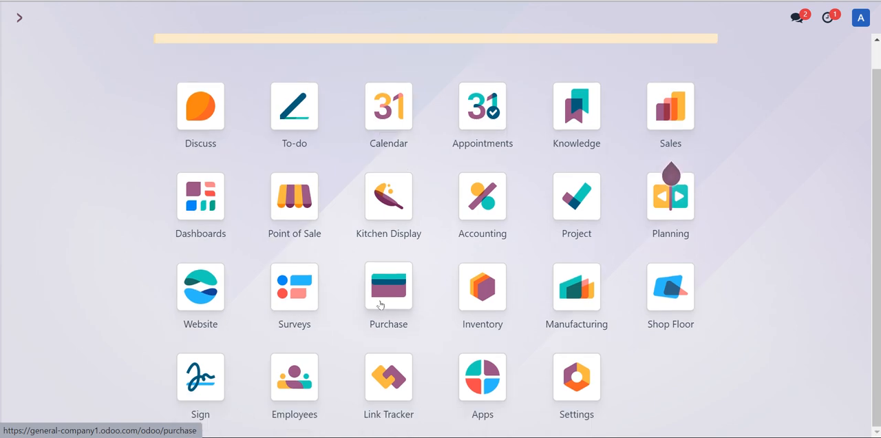
# Create a new manufacturing order in Manufacturing for the product Capcay
pyautogui.click(557, 283)
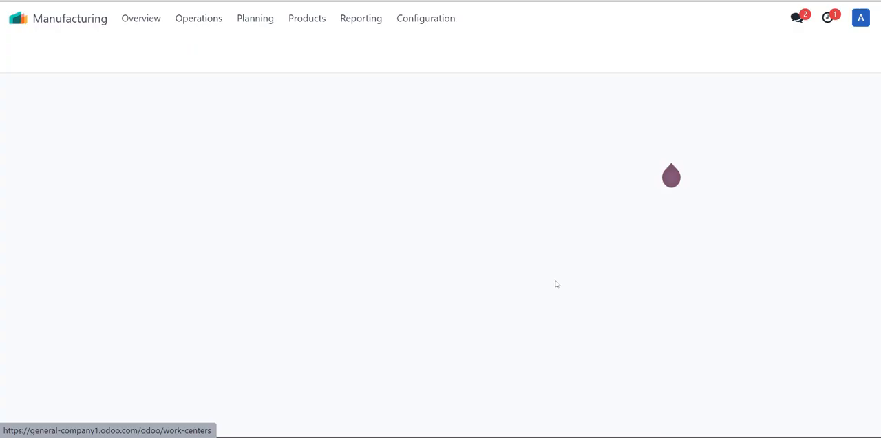
pyautogui.click(193, 18)
pyautogui.click(204, 46)
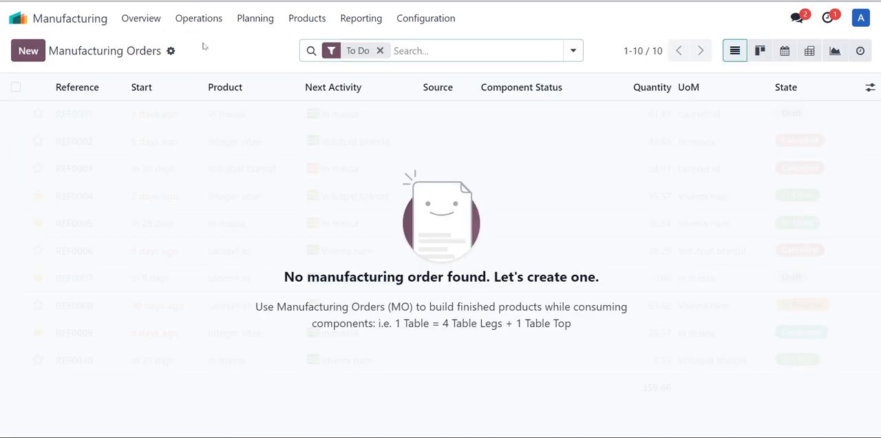
pyautogui.click(28, 51)
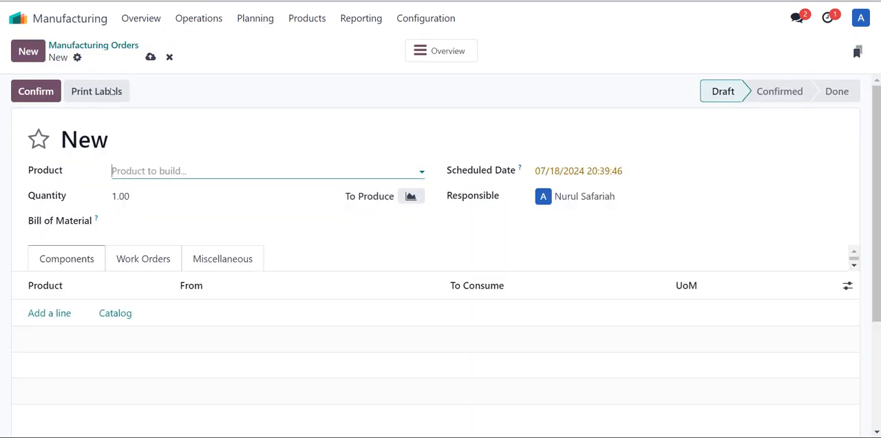
pyautogui.click(187, 169)
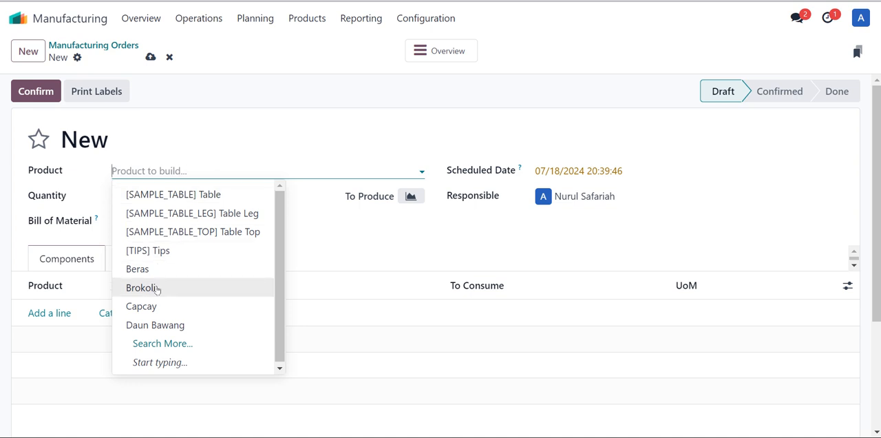
pyautogui.click(155, 311)
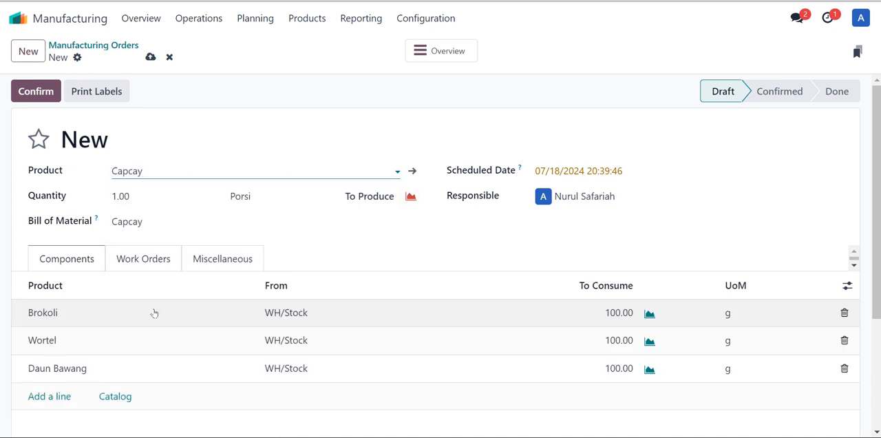
# Set the Capcay order's quantity to 3 and confirm the manufacturing order
pyautogui.scroll(-2, 156, 312)
pyautogui.scroll(2, 156, 313)
pyautogui.click(168, 200)
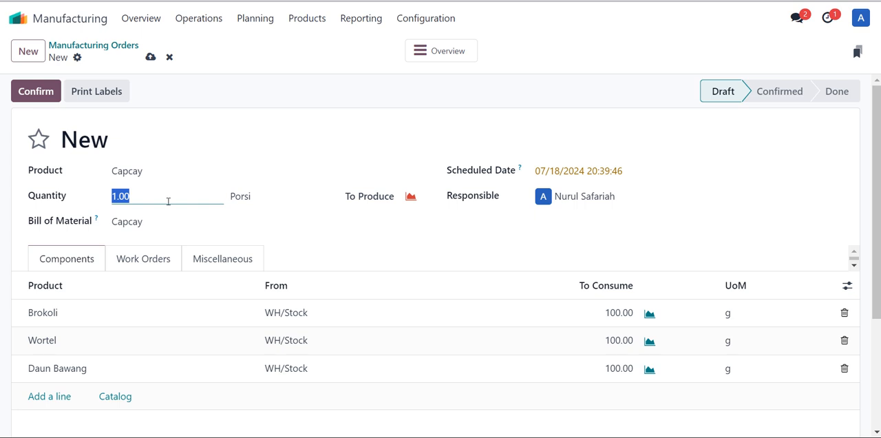
pyautogui.write('3')
pyautogui.click(289, 120)
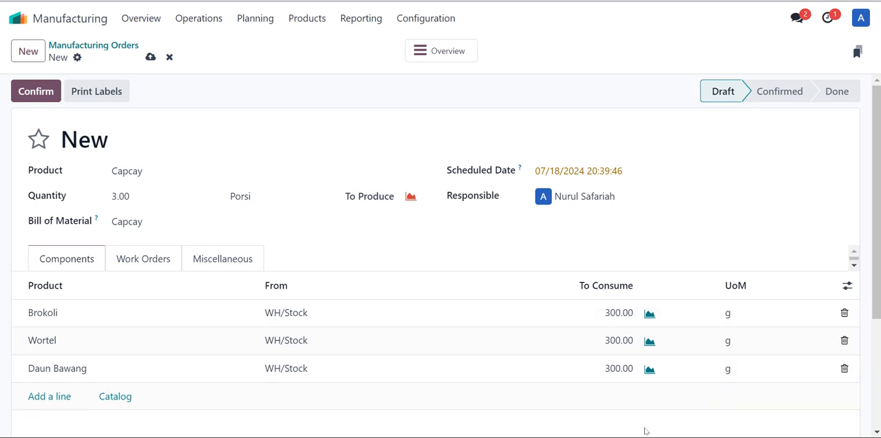
pyautogui.click(36, 91)
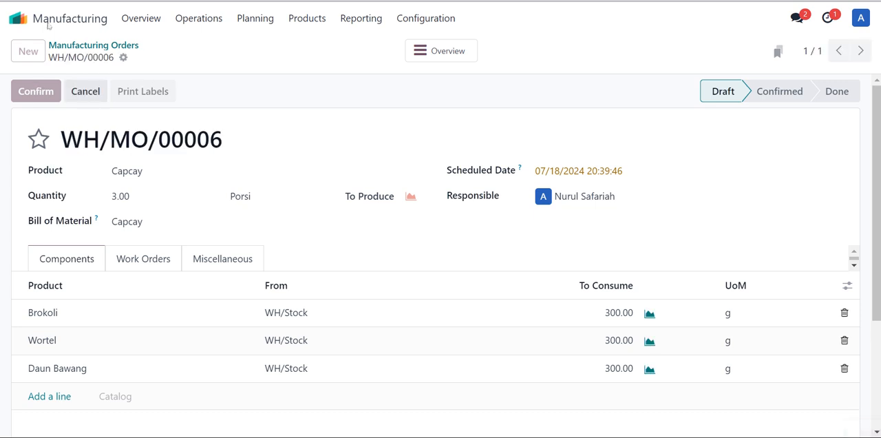
# Show all manufacturing orders on the Shop Floor and register production for the Capcay order
pyautogui.click(24, 17)
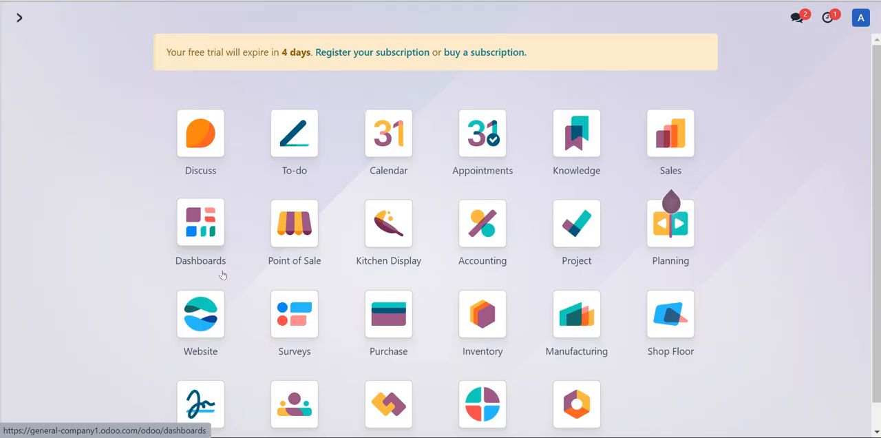
pyautogui.click(670, 313)
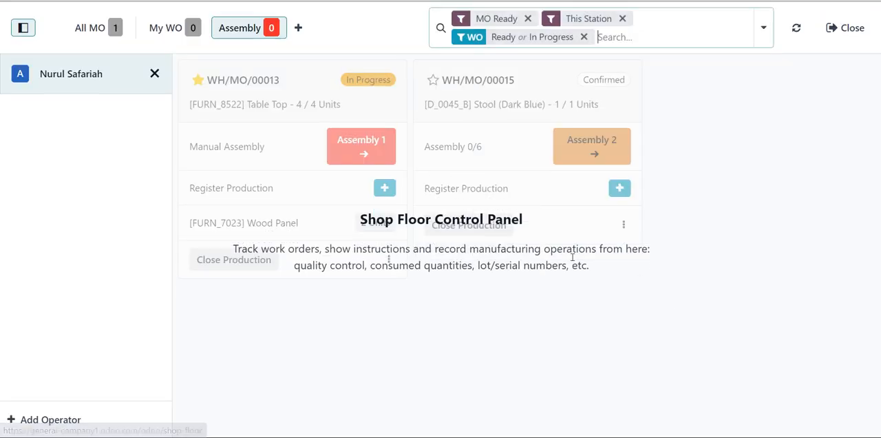
pyautogui.click(111, 25)
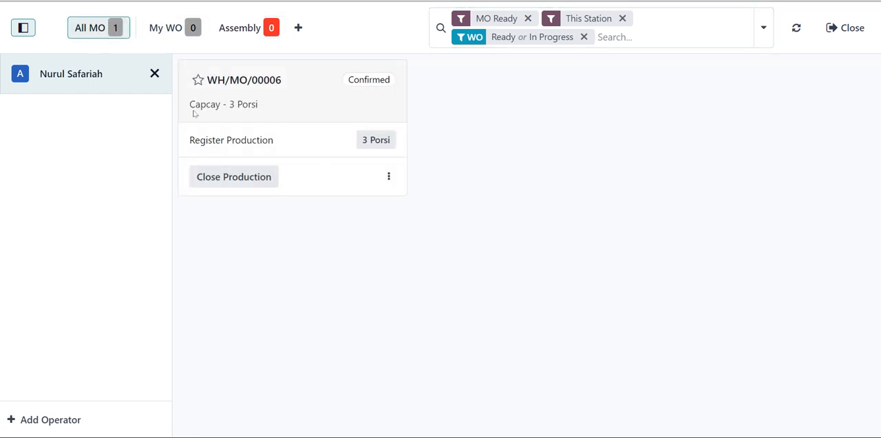
pyautogui.moveTo(190, 107); pyautogui.dragTo(282, 116)
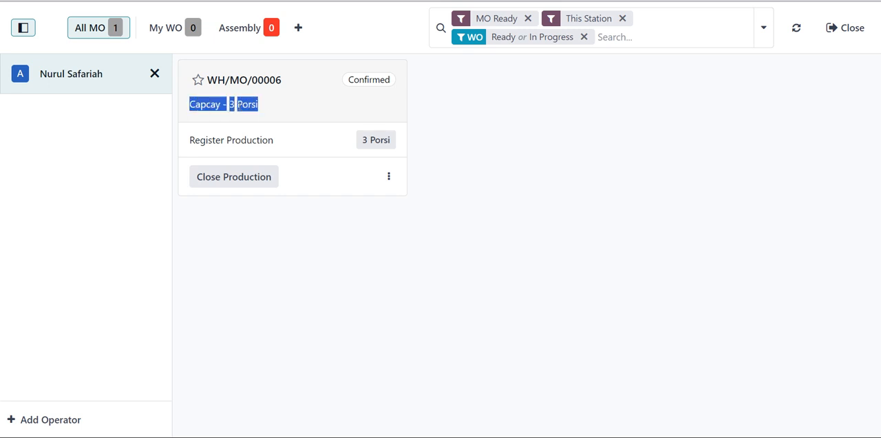
pyautogui.click(308, 146)
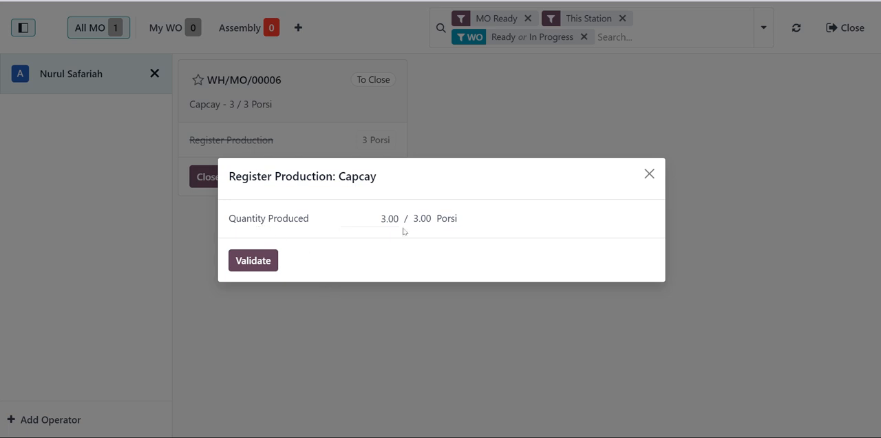
# Review the quantity produced in the Capcay production registration and close it without changes
pyautogui.moveTo(380, 219); pyautogui.dragTo(387, 219)
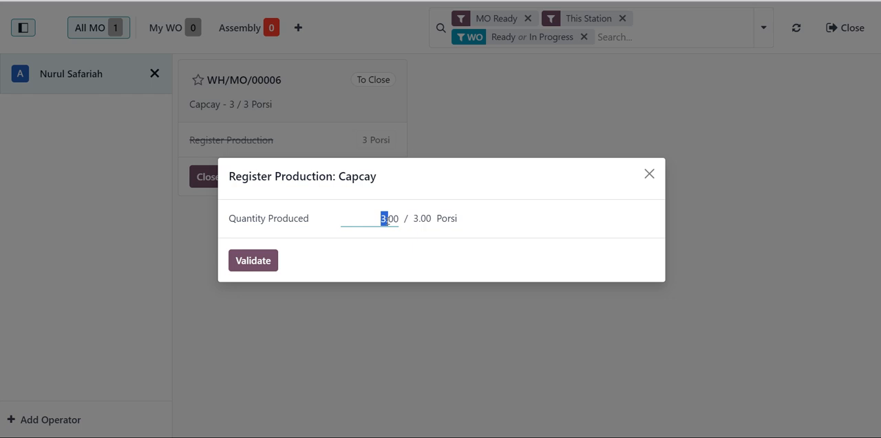
pyautogui.doubleClick(387, 219)
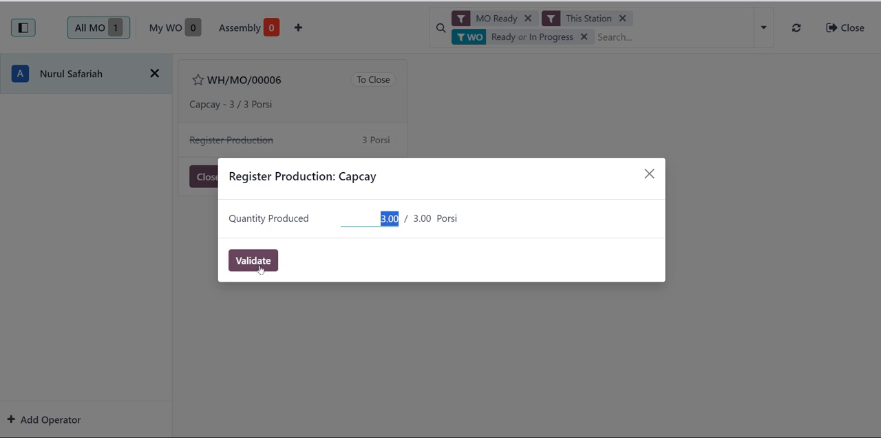
pyautogui.click(651, 174)
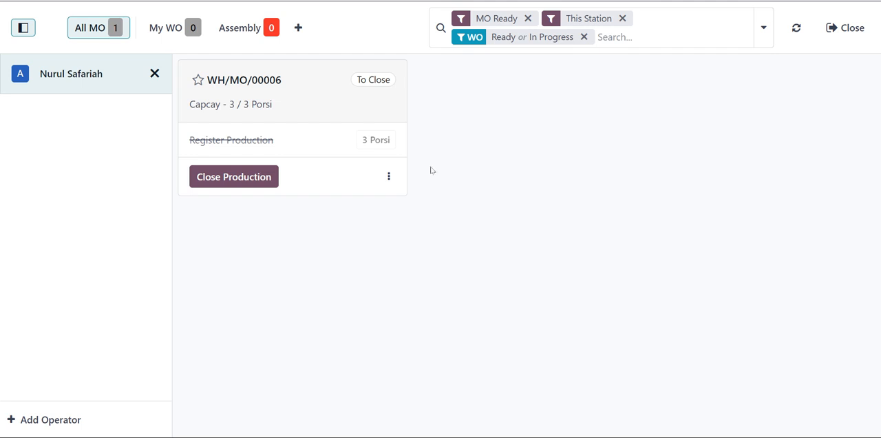
# Add the component Telur with a quantity of 0.25 kg to the Capcay order
pyautogui.click(395, 177)
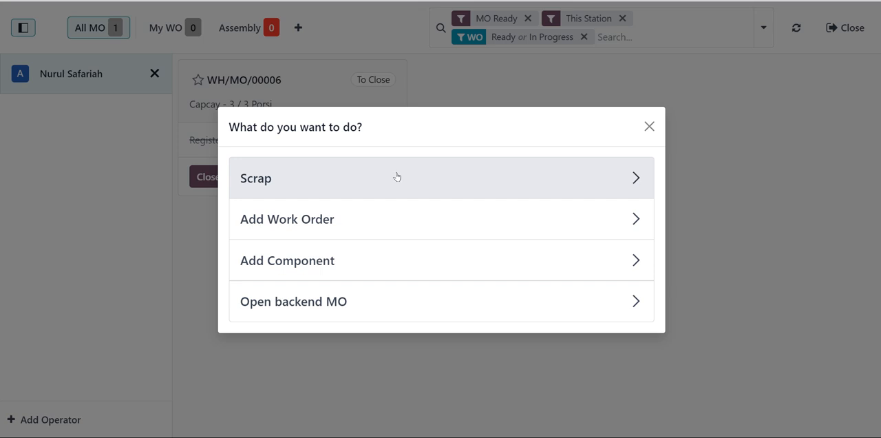
pyautogui.click(631, 260)
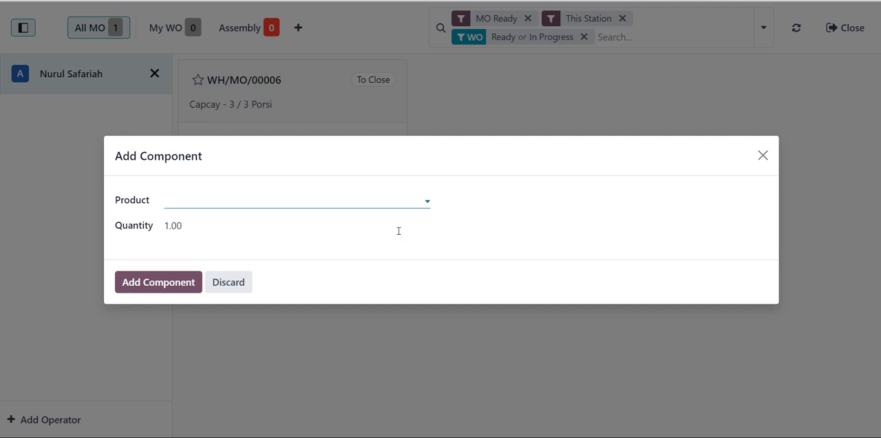
pyautogui.click(227, 203)
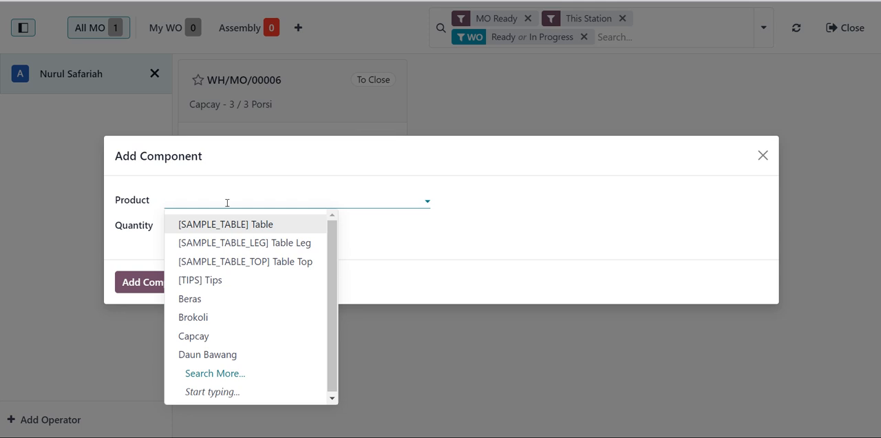
pyautogui.write('telur')
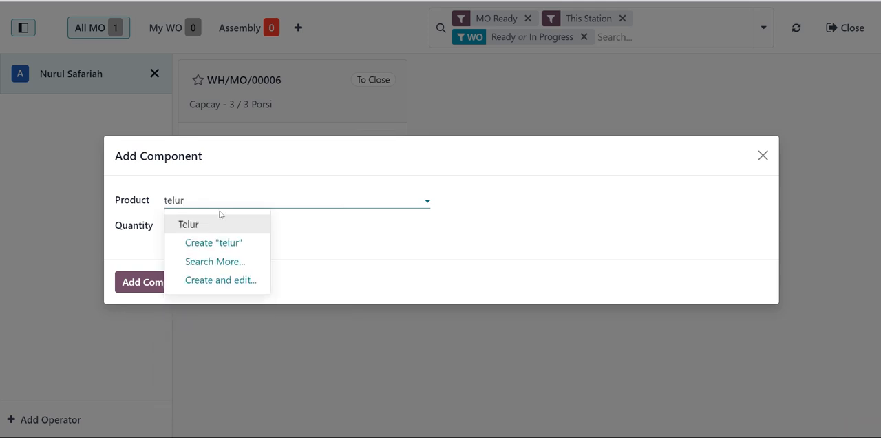
pyautogui.click(211, 226)
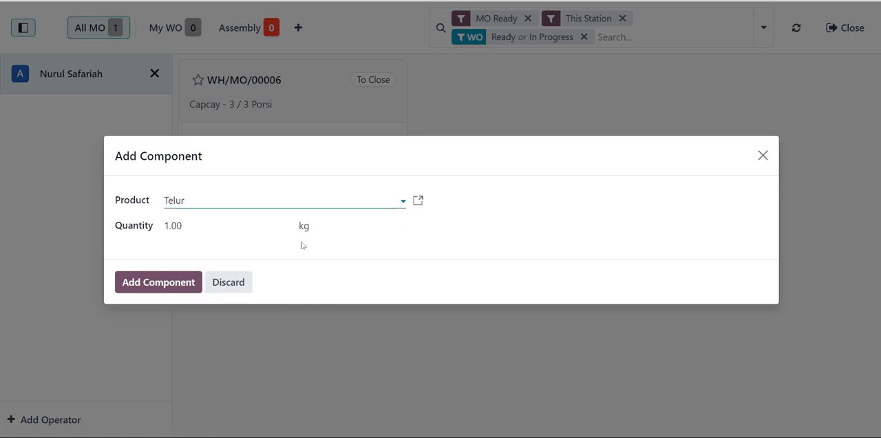
pyautogui.click(201, 218)
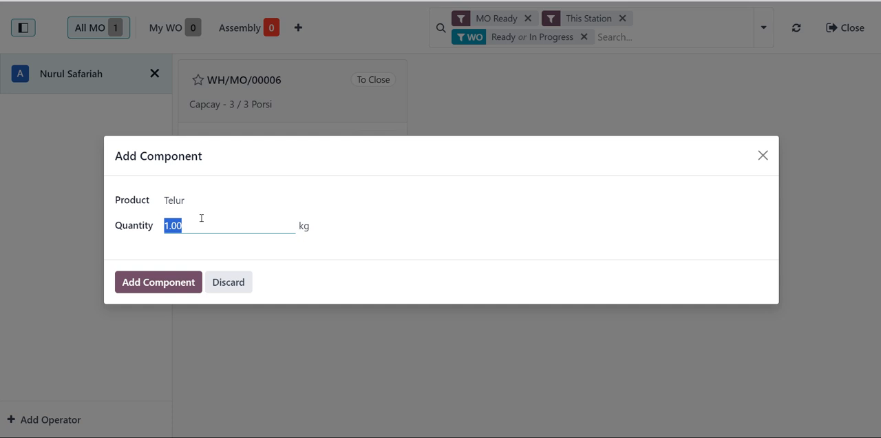
pyautogui.write('0.25')
pyautogui.click(189, 281)
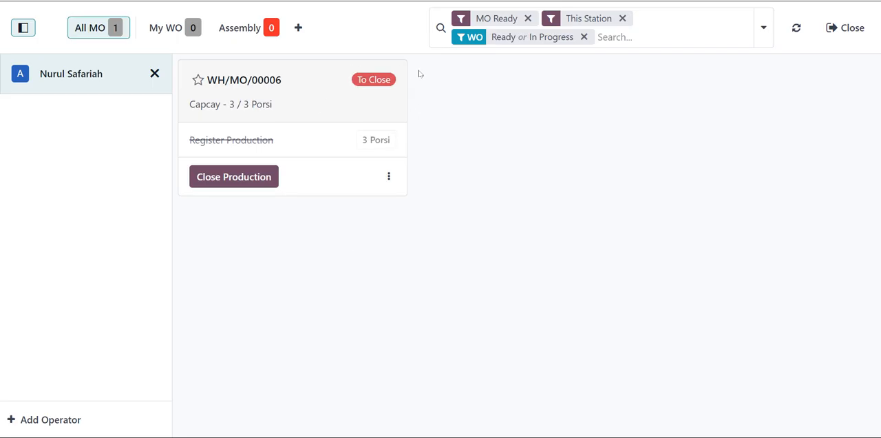
# Validate the registered Capcay quantity and close the production, confirming the extra Telur consumption
pyautogui.click(325, 148)
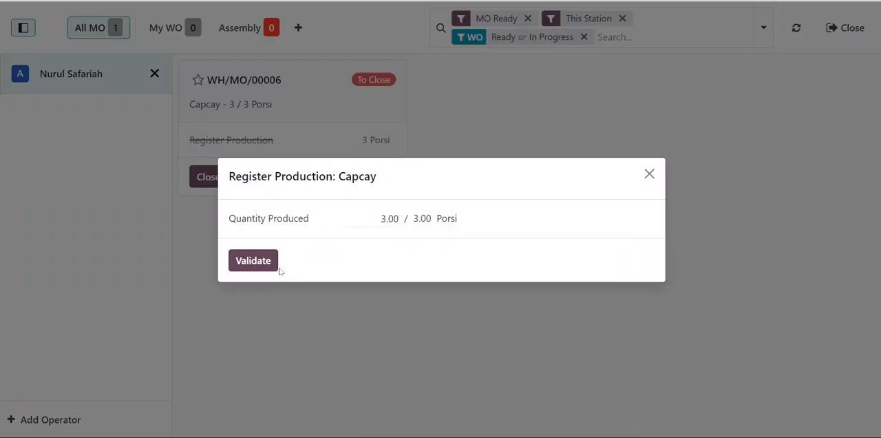
pyautogui.click(254, 262)
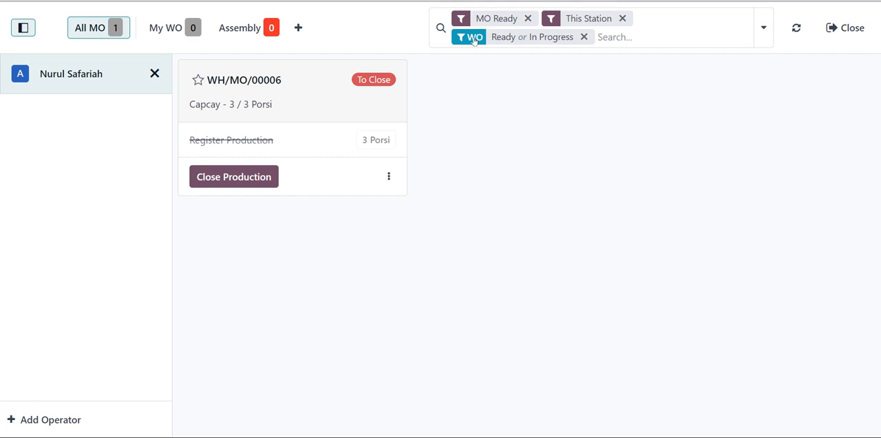
pyautogui.click(252, 180)
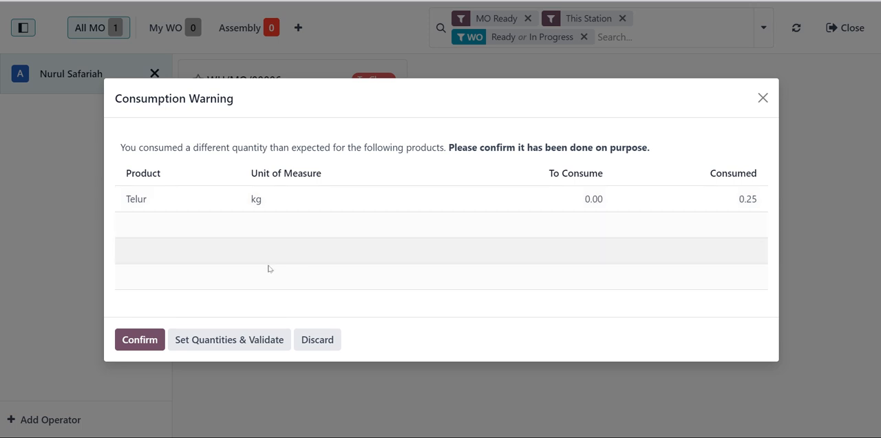
pyautogui.click(140, 338)
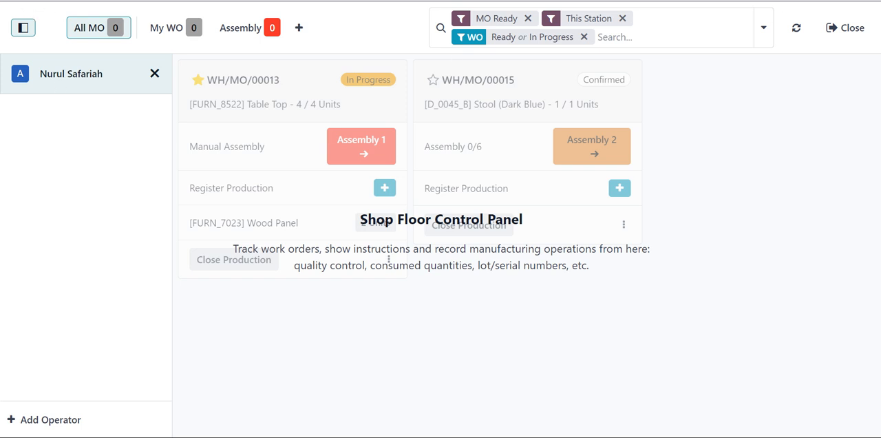
# Leave the Shop Floor and list all manufacturing orders in Manufacturing without the To Do filter
pyautogui.click(858, 45)
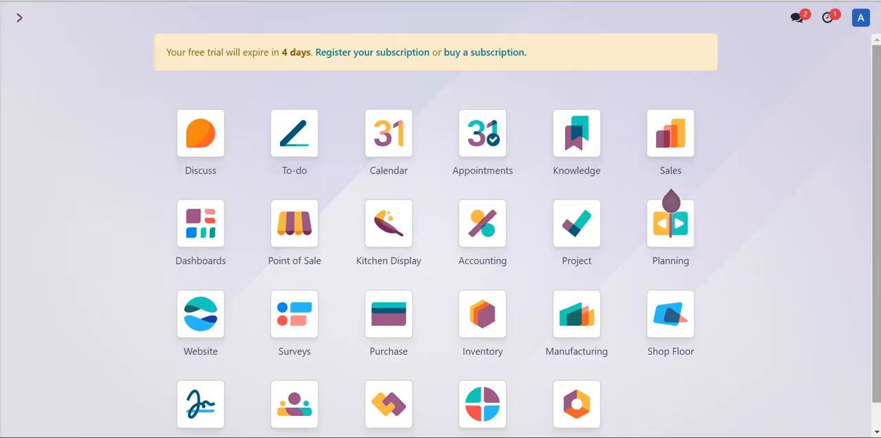
pyautogui.click(593, 319)
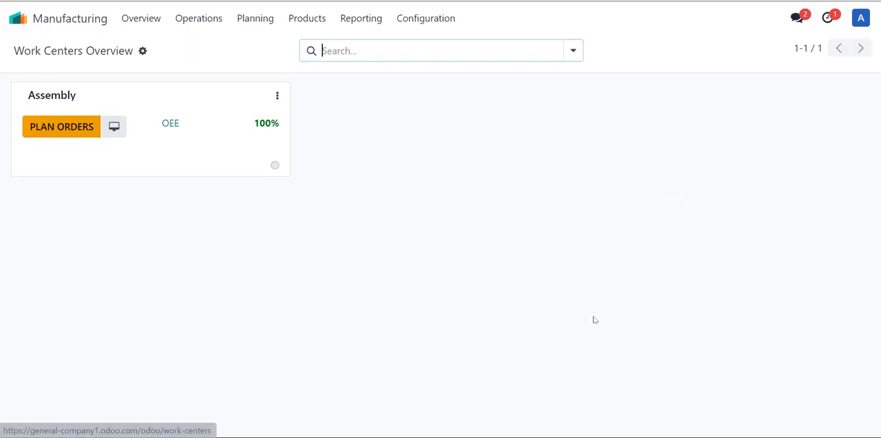
pyautogui.click(196, 25)
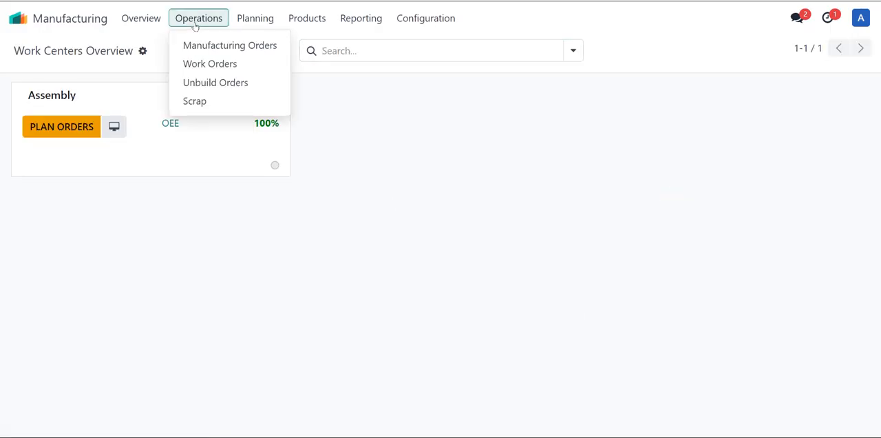
pyautogui.click(200, 43)
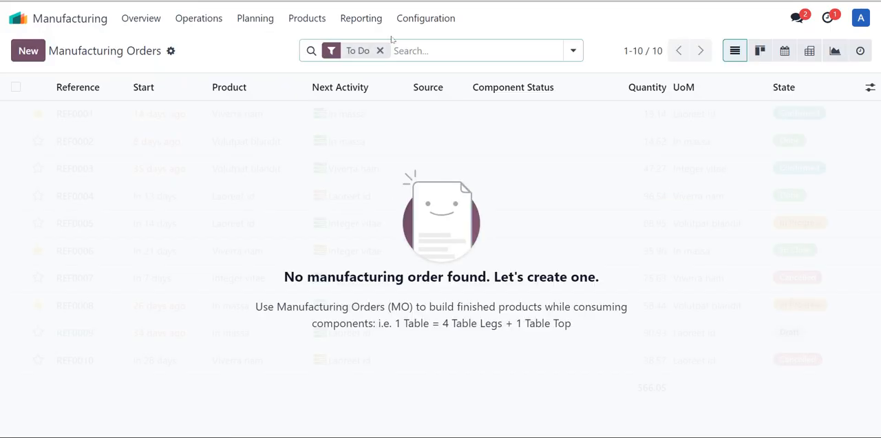
pyautogui.press('BackSpace')
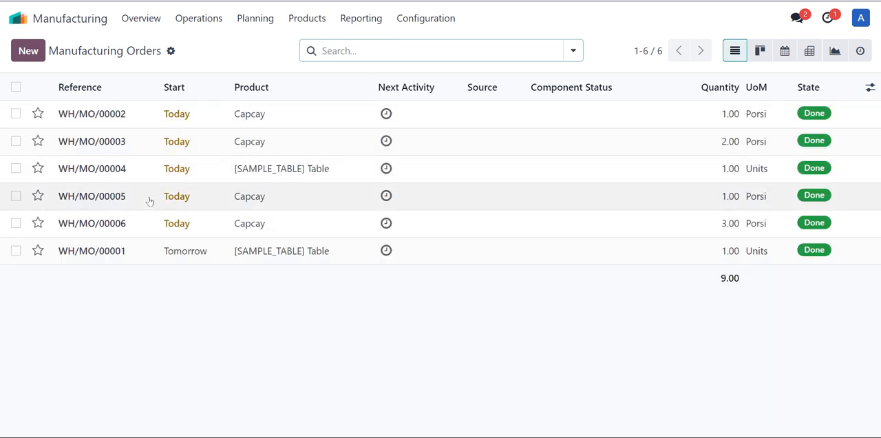
# Examine the components of Capcay orders WH/MO/00005 and WH/MO/00006, and return to the manufacturing orders list
pyautogui.click(148, 198)
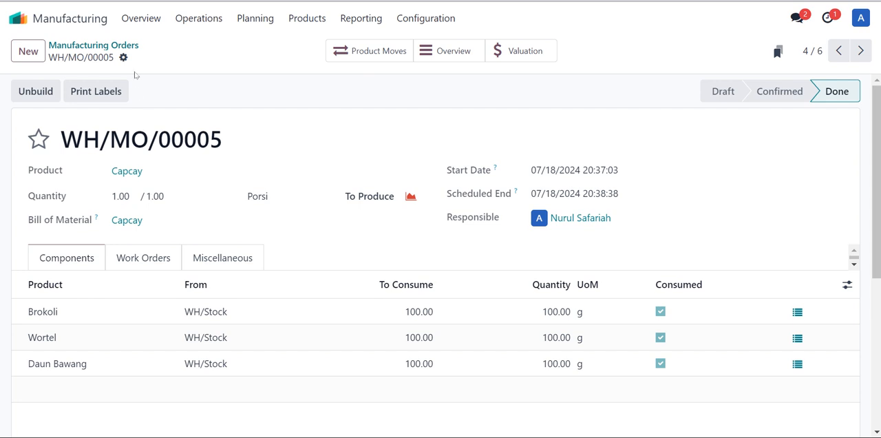
pyautogui.click(88, 44)
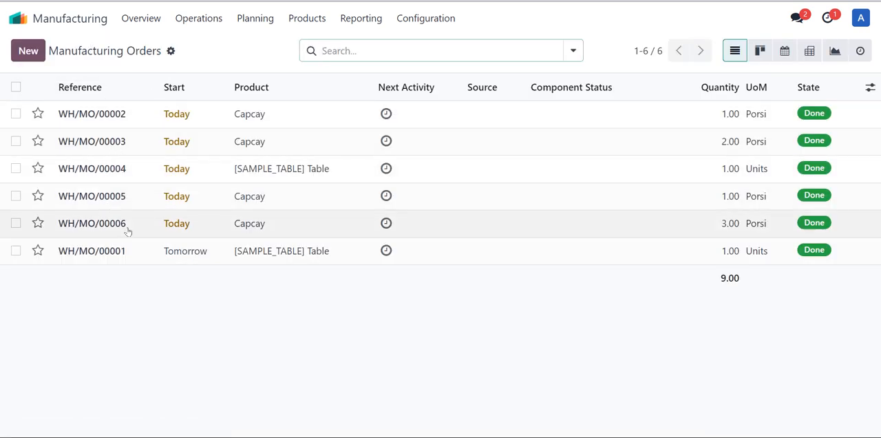
pyautogui.click(127, 231)
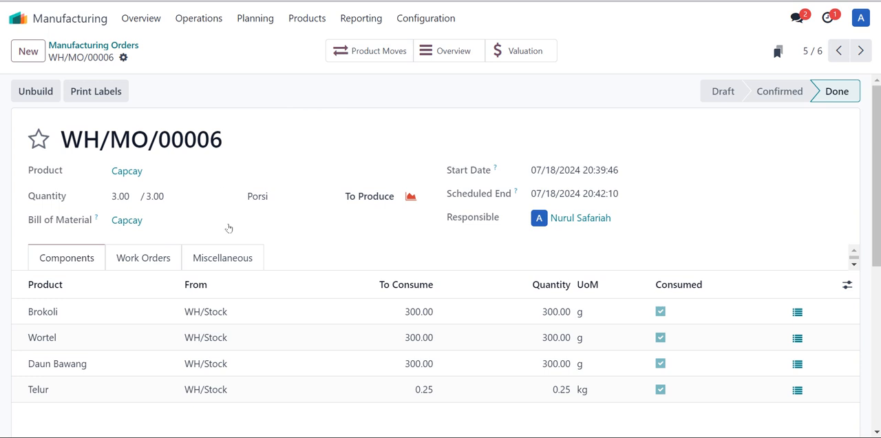
pyautogui.scroll(-1, 303, 362)
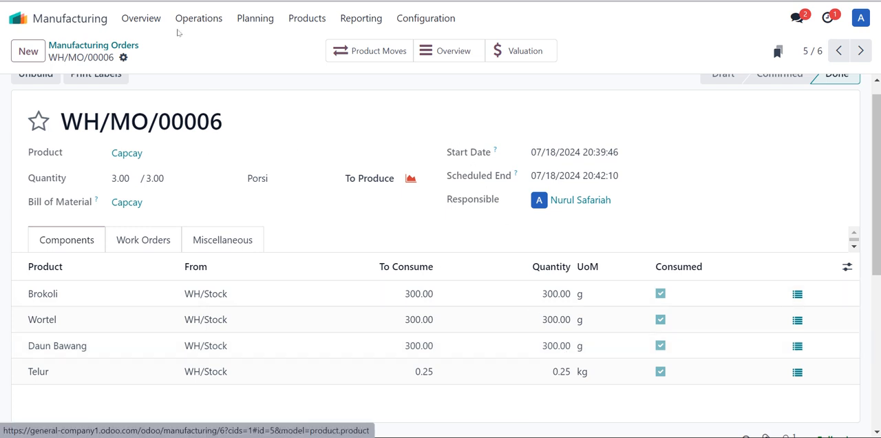
pyautogui.click(73, 46)
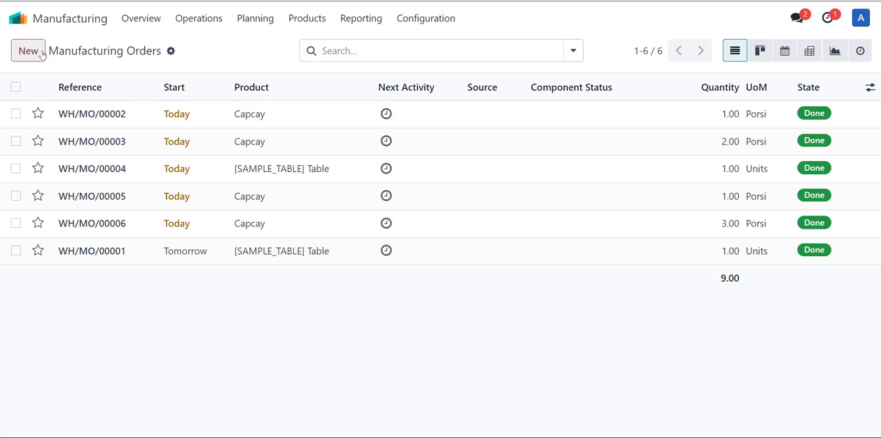
# Create a new manufacturing order for the product [SAMPLE_TABLE] Table with a quantity of 2 units
pyautogui.click(41, 53)
pyautogui.click(168, 153)
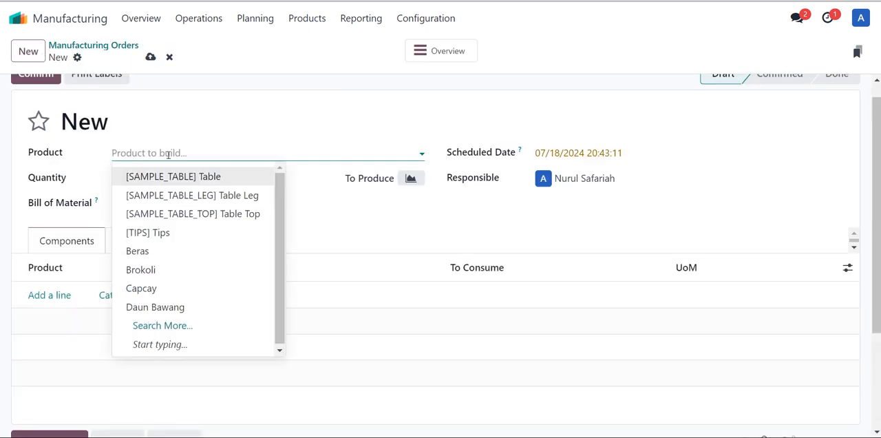
pyautogui.click(167, 179)
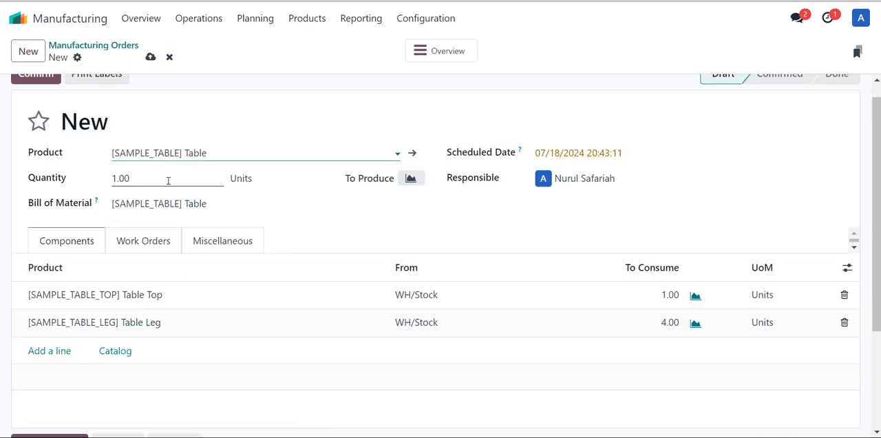
pyautogui.click(168, 181)
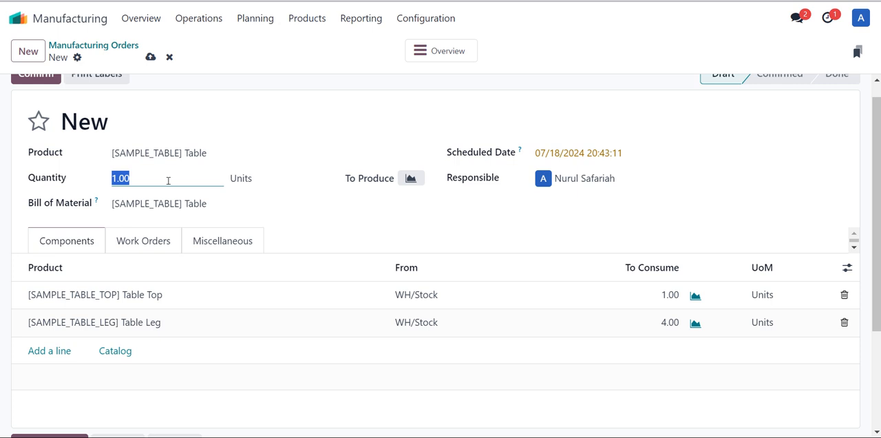
pyautogui.write('2')
pyautogui.click(322, 53)
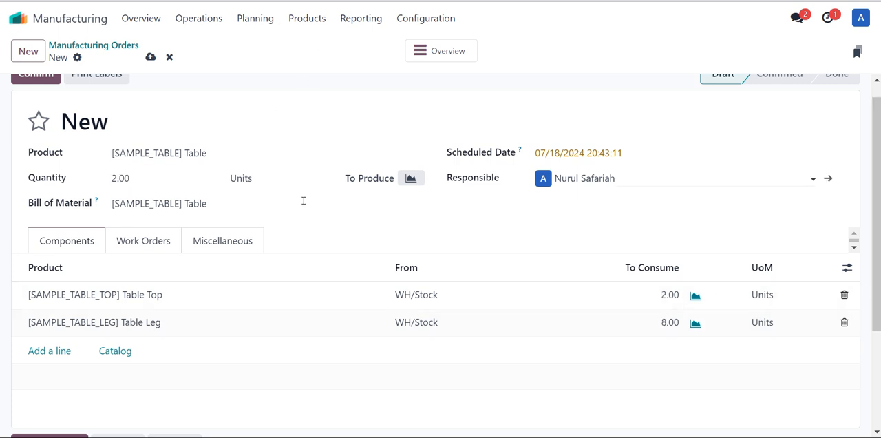
# Review the Table order's work orders, miscellaneous details and components, and confirm the order
pyautogui.scroll(1, 136, 252)
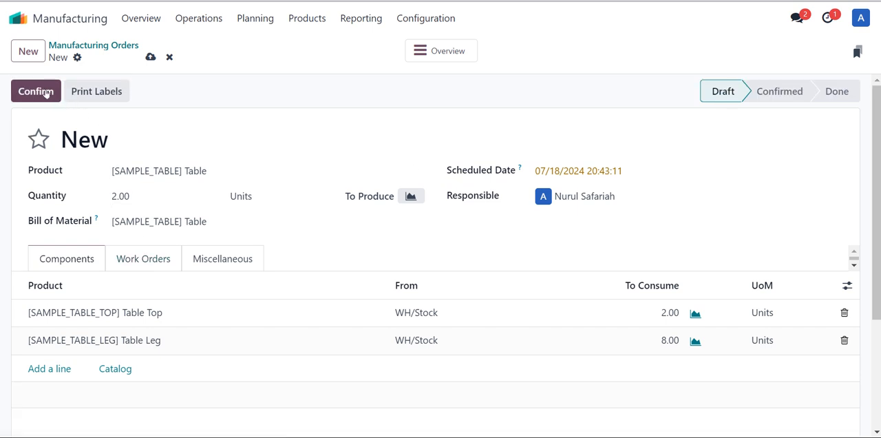
pyautogui.click(164, 266)
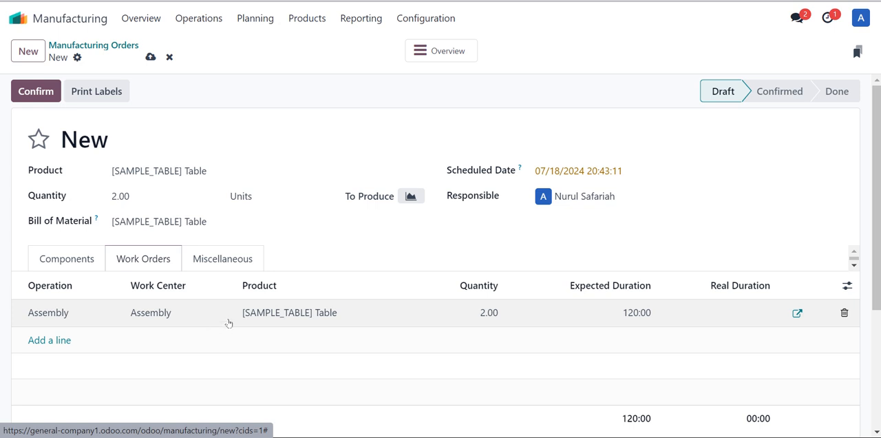
pyautogui.click(232, 262)
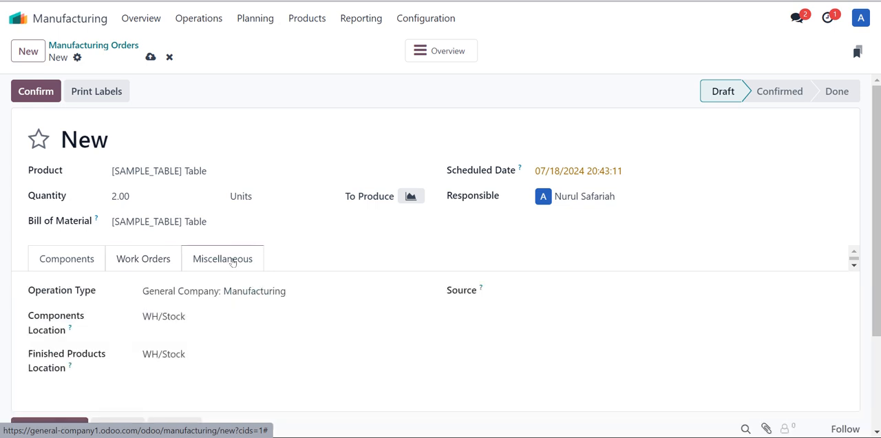
pyautogui.click(143, 258)
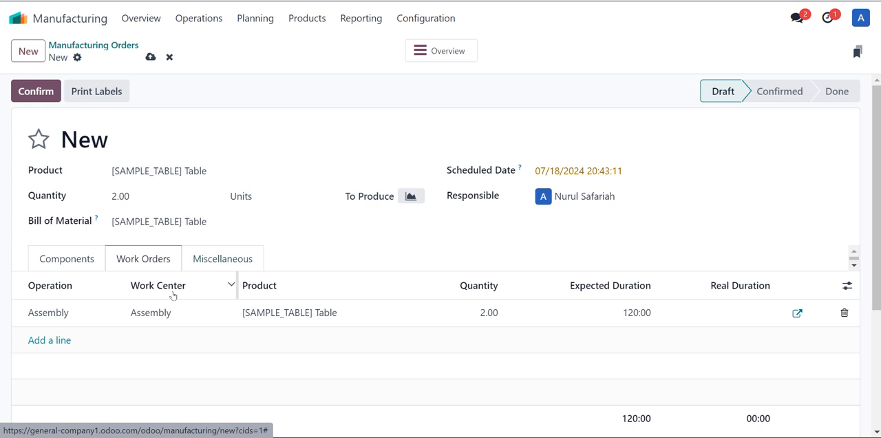
pyautogui.click(77, 260)
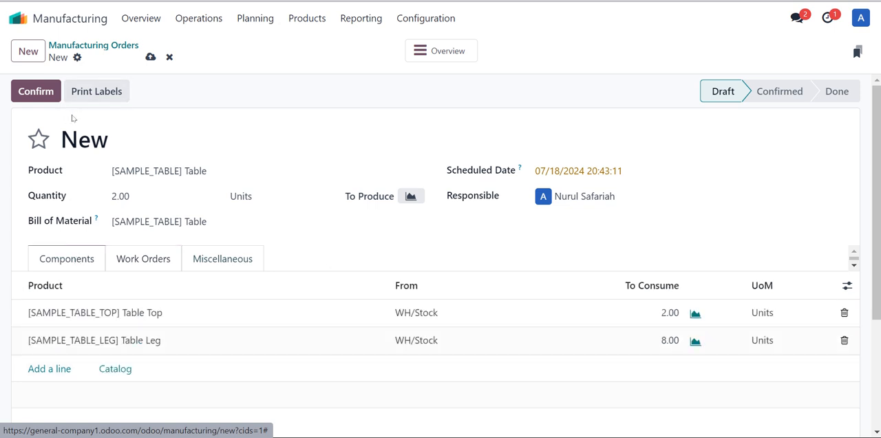
pyautogui.click(47, 85)
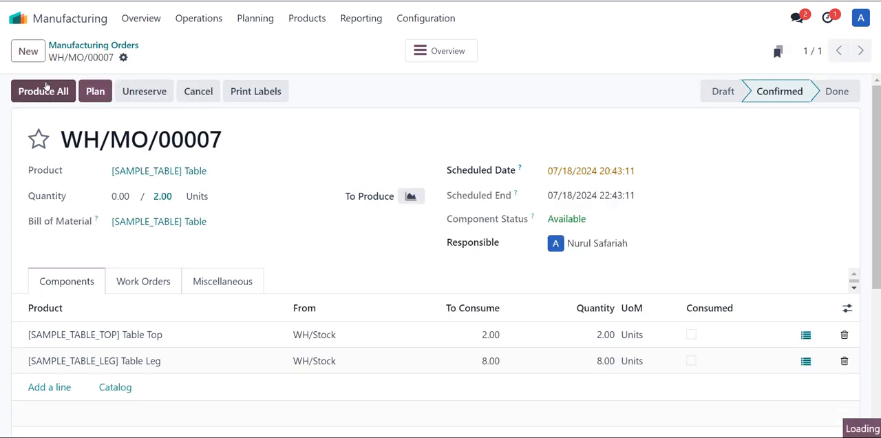
# Switch to the Shop Floor and review the additional actions for the Table's Assembly work order, closing them without choosing any
pyautogui.click(17, 17)
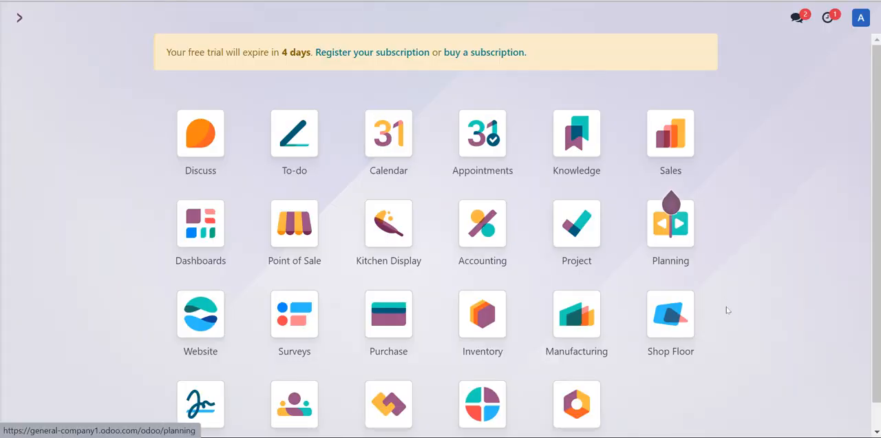
pyautogui.click(669, 313)
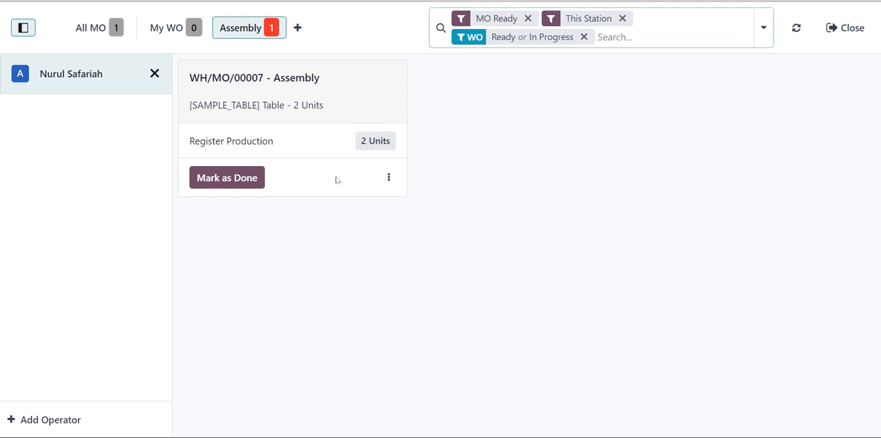
pyautogui.click(388, 172)
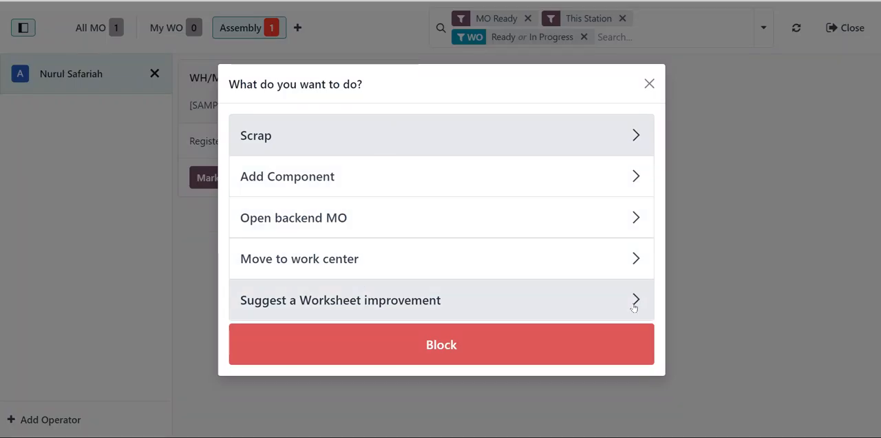
pyautogui.click(649, 90)
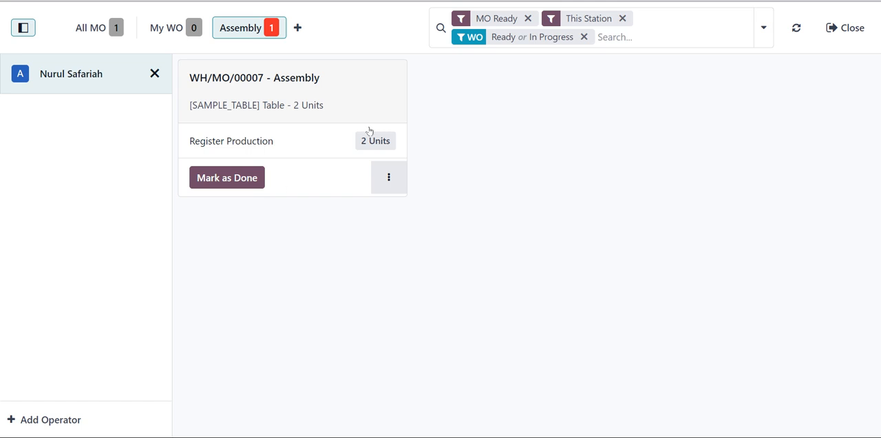
# Register and validate 2 units produced for the Table, and close its production after marking the Assembly work order as done
pyautogui.click(289, 145)
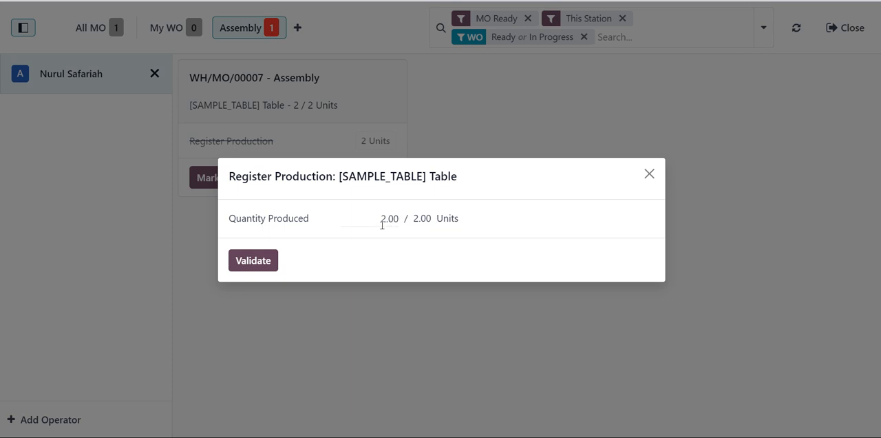
pyautogui.click(382, 225)
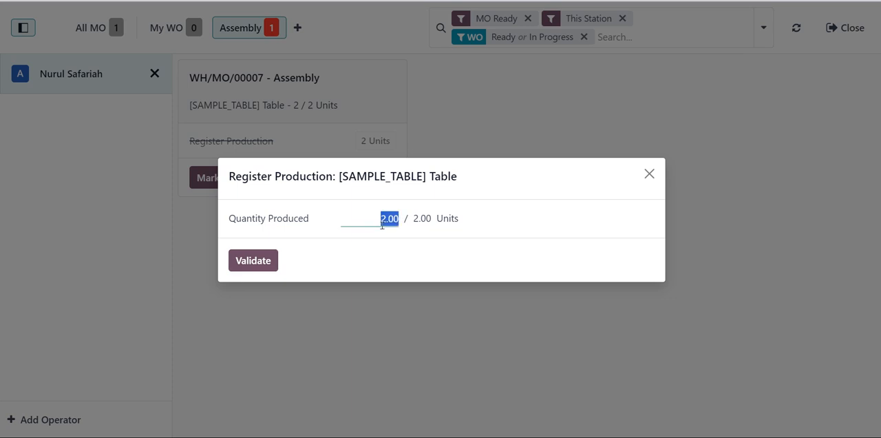
pyautogui.click(649, 173)
pyautogui.click(385, 142)
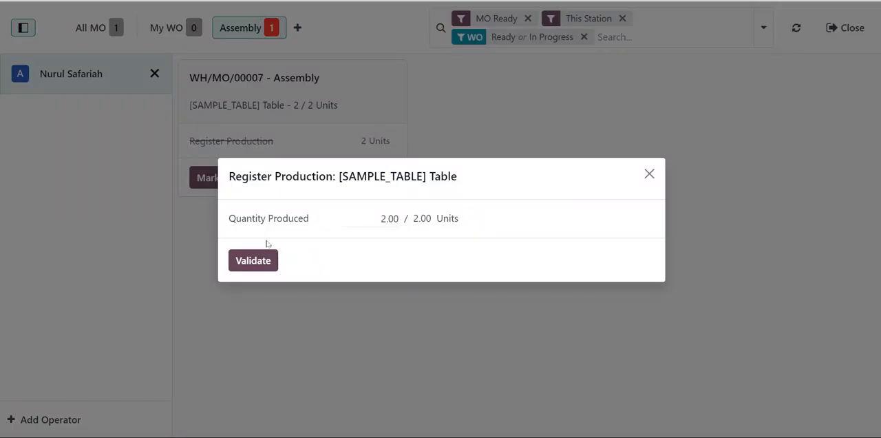
pyautogui.click(253, 259)
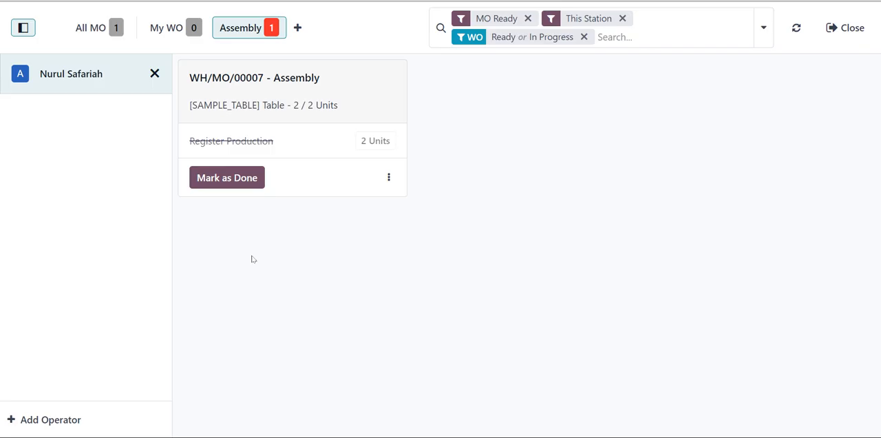
pyautogui.click(239, 181)
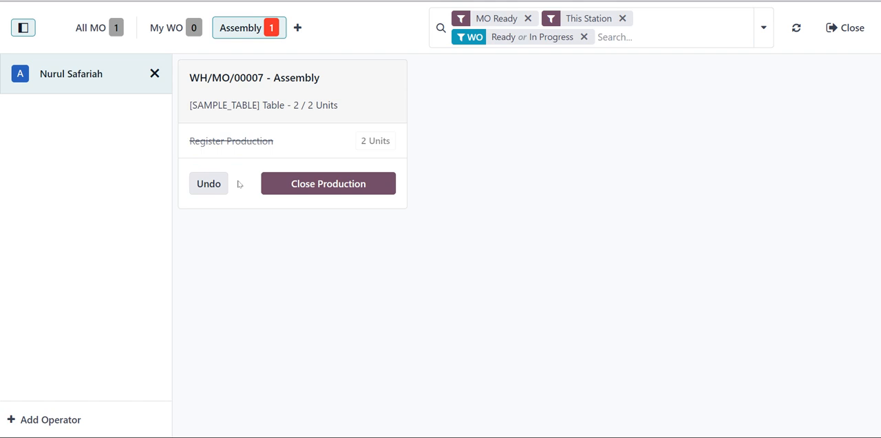
pyautogui.click(329, 187)
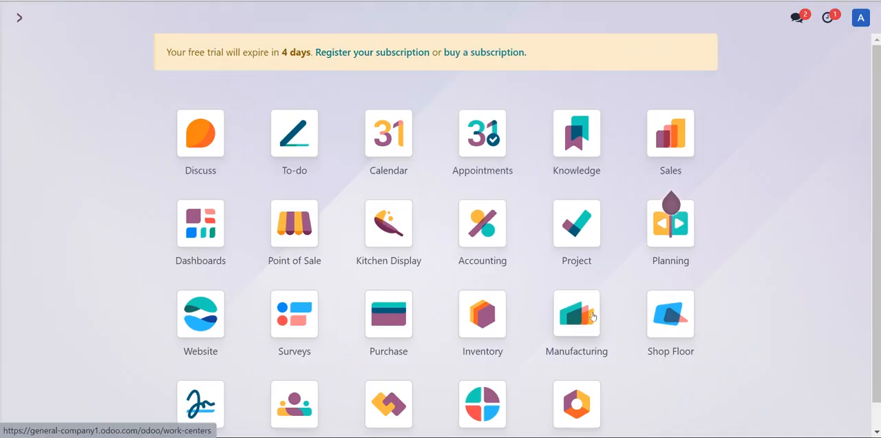
# List all manufacturing orders in Manufacturing without the To Do filter and examine the components and work orders of WH/MO/00007
pyautogui.click(591, 315)
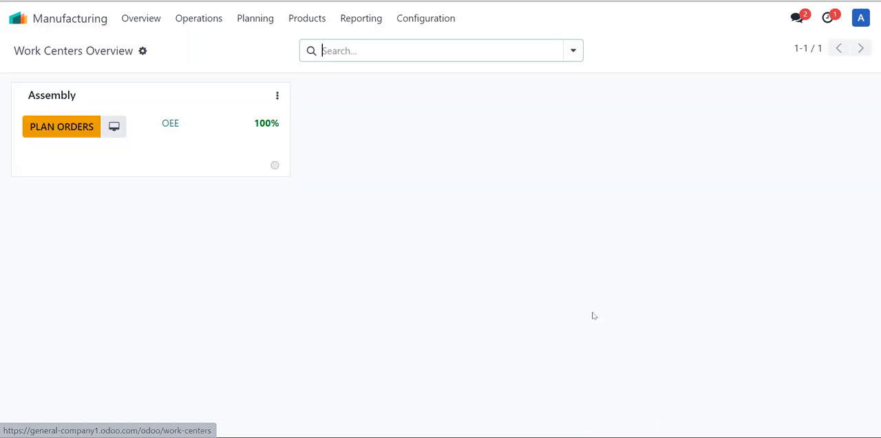
pyautogui.click(214, 30)
pyautogui.click(208, 53)
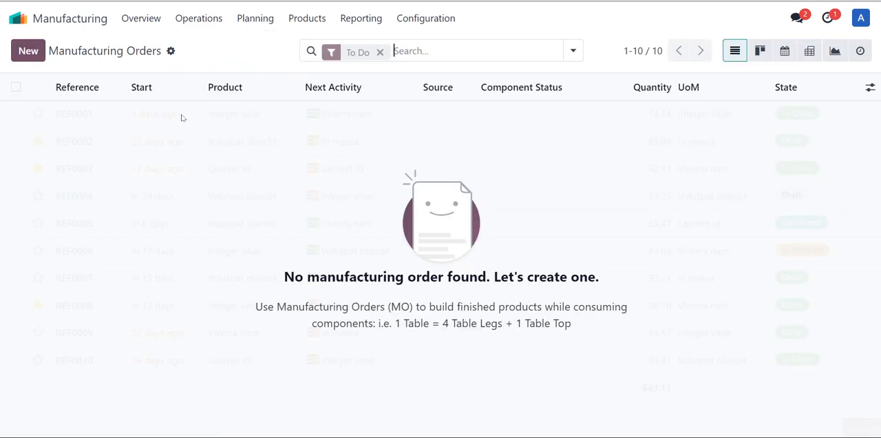
pyautogui.press('BackSpace')
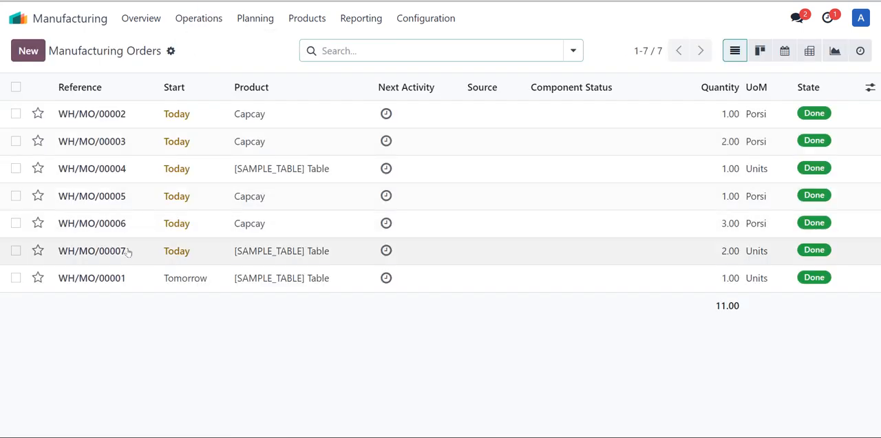
pyautogui.click(128, 251)
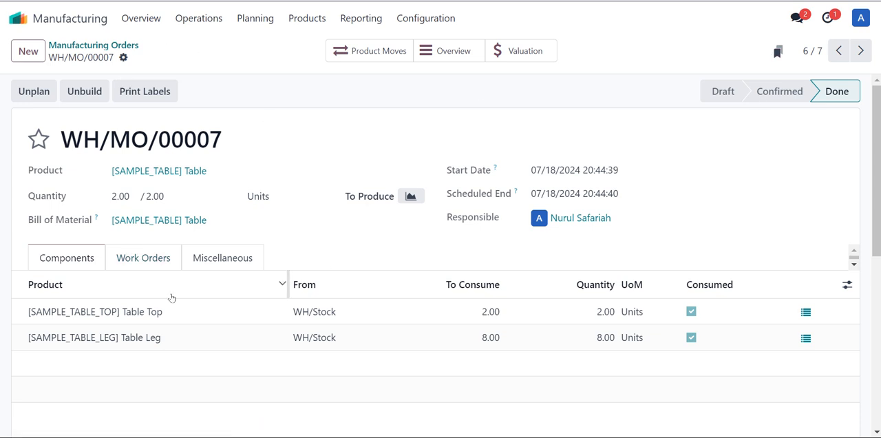
pyautogui.click(153, 262)
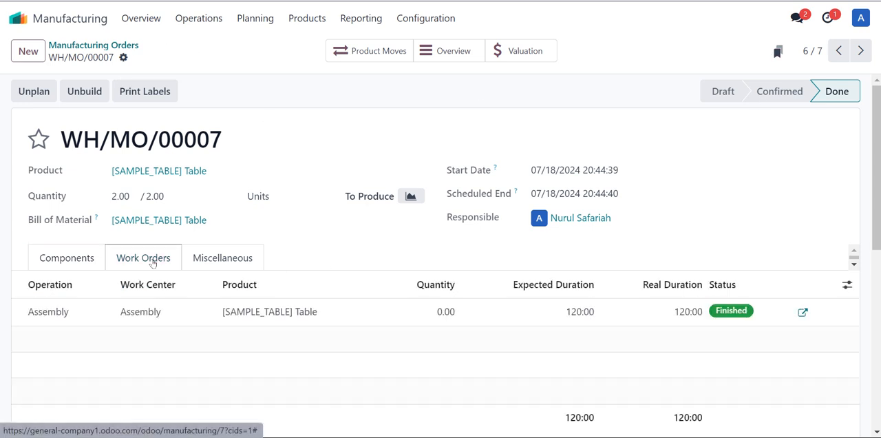